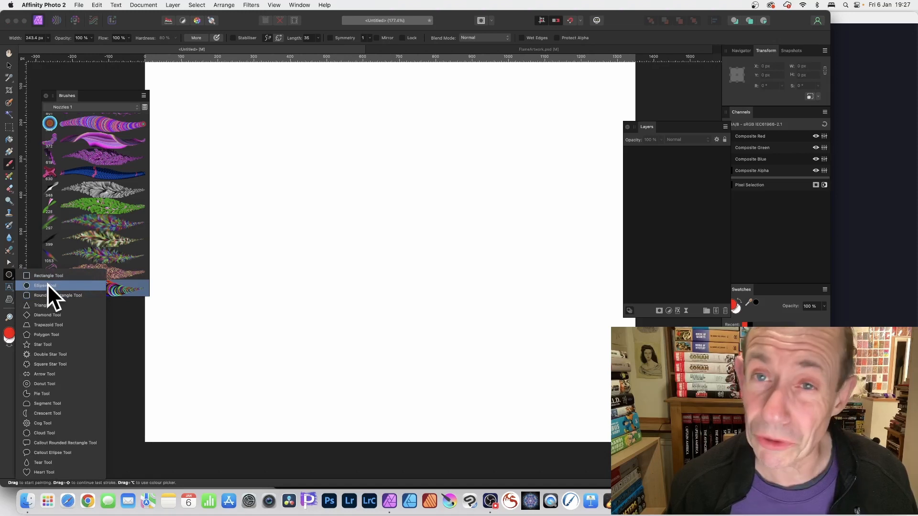
Draw a circle about 596 px in diameter with the Ellipse tool and set its red stroke width to 23 pt
{"action": "left_click", "coordinate": [47, 285]}
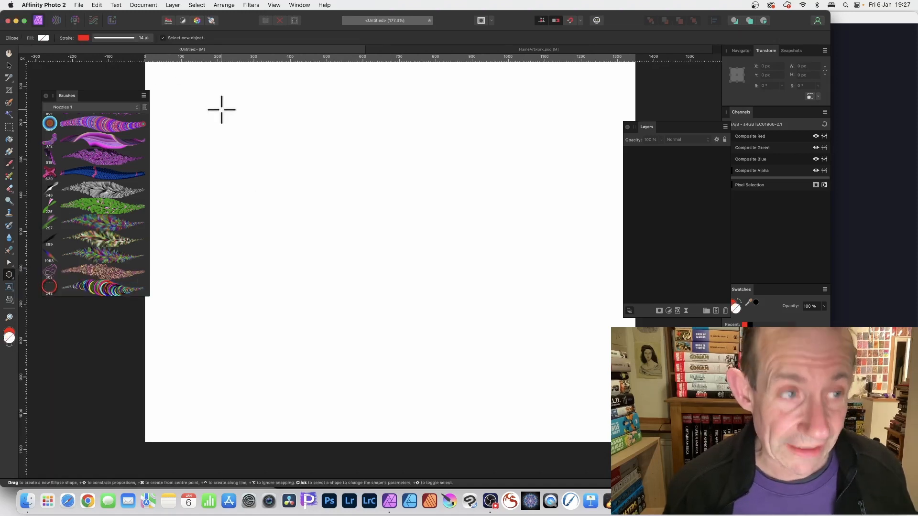
{"action": "left_click_drag", "start_coordinate": [239, 102], "coordinate": [467, 289]}
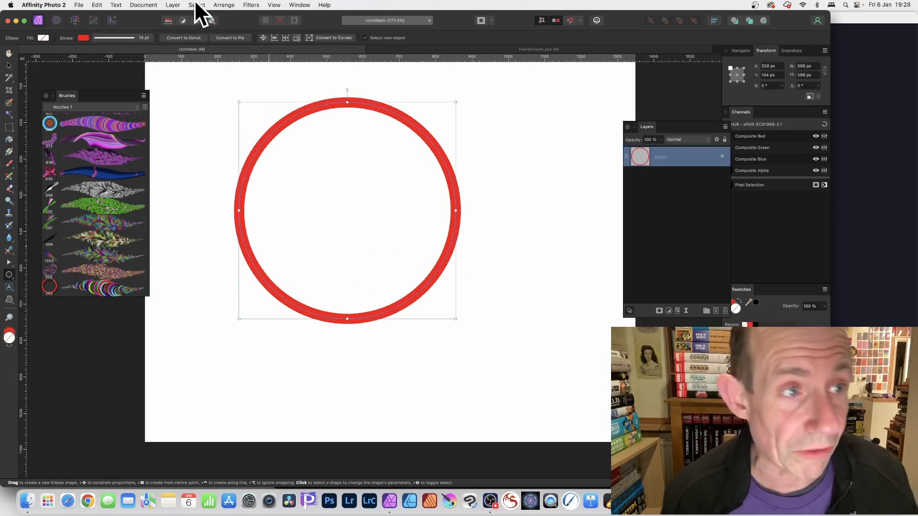
{"action": "left_click", "coordinate": [44, 36]}
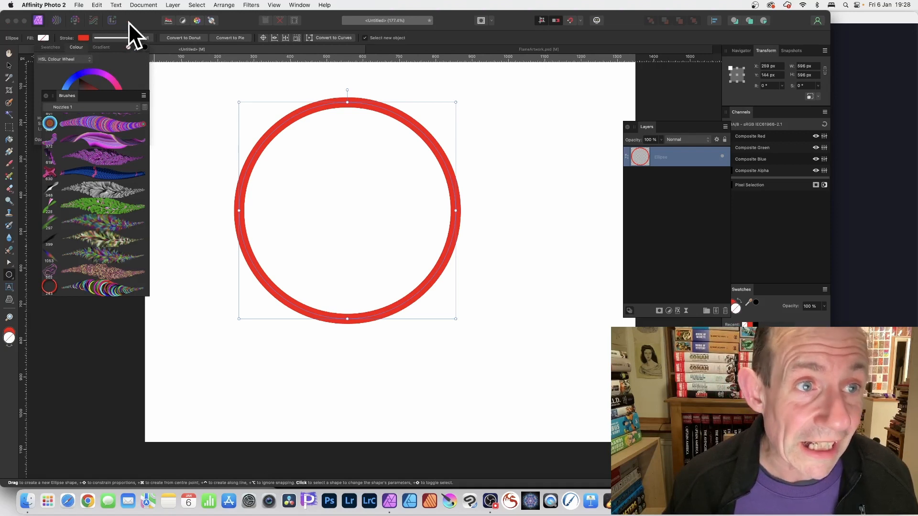
{"action": "left_click", "coordinate": [84, 38]}
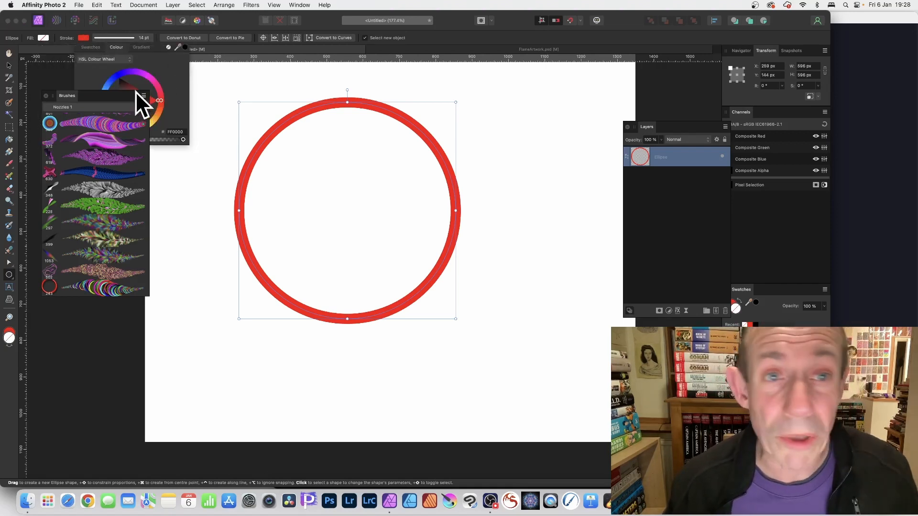
{"action": "left_click", "coordinate": [130, 38]}
{"action": "left_click_drag", "start_coordinate": [114, 63], "coordinate": [119, 61]}
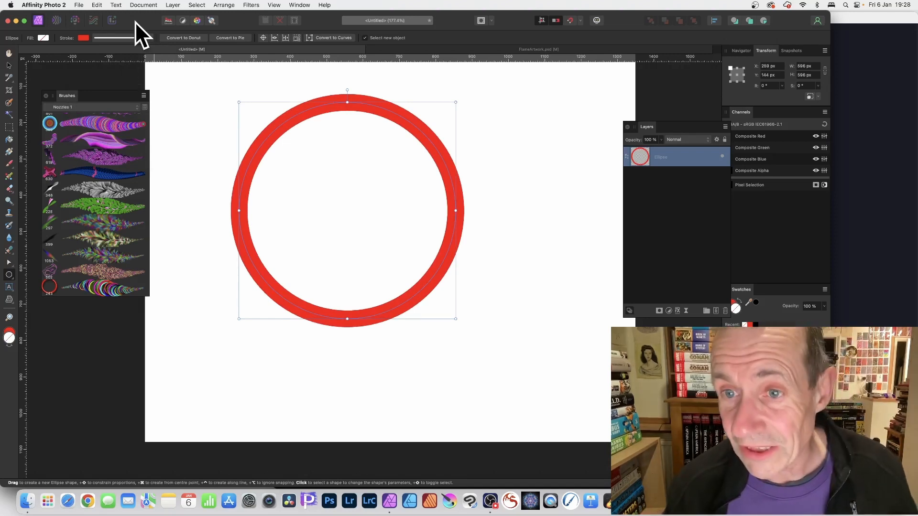
Apply a 3D layer effect with a radius of about 17 px to the red ring
{"action": "left_click_drag", "start_coordinate": [649, 129], "coordinate": [521, 84]}
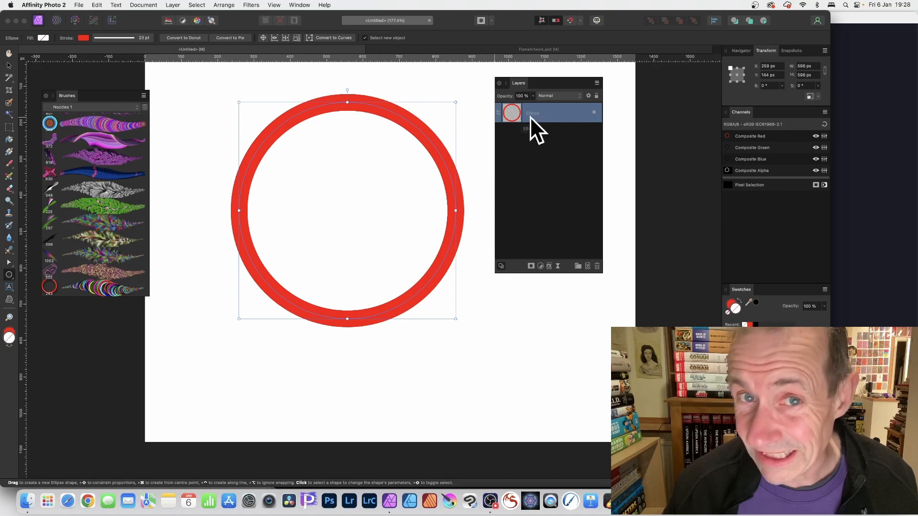
{"action": "left_click", "coordinate": [548, 266]}
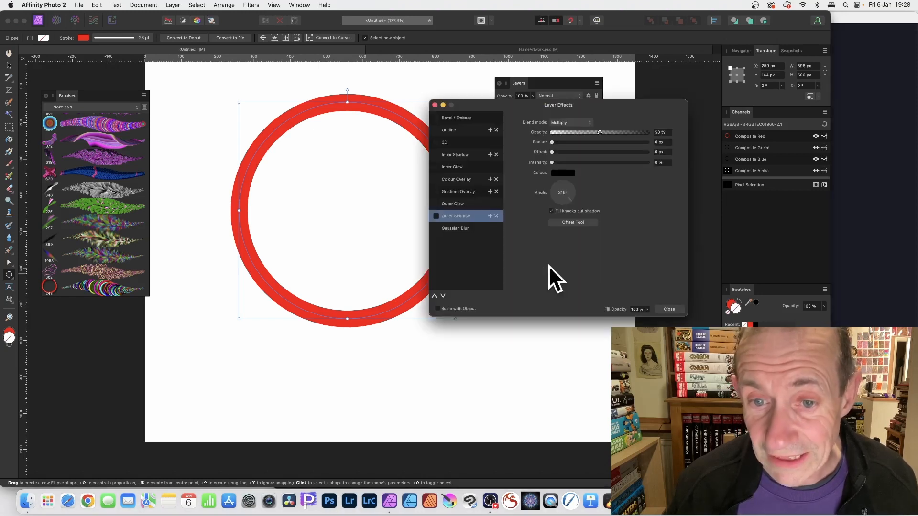
{"action": "left_click", "coordinate": [446, 142]}
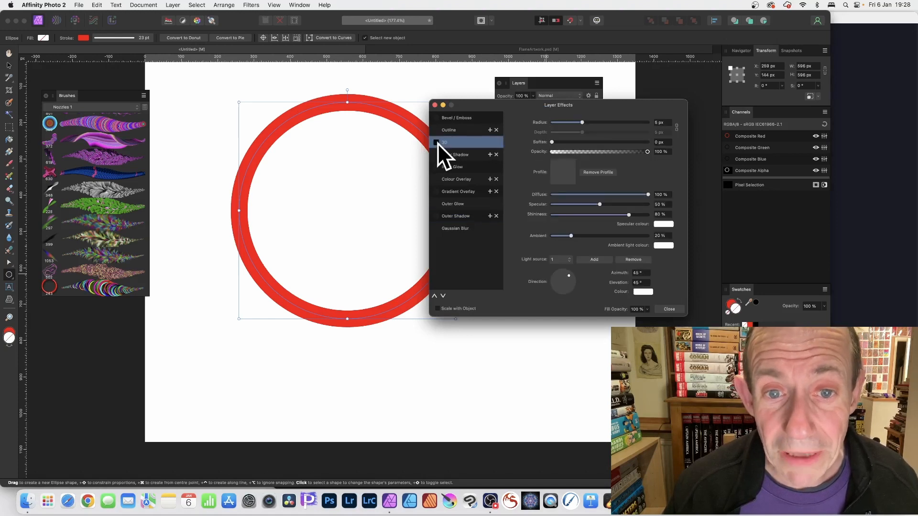
{"action": "left_click", "coordinate": [436, 143]}
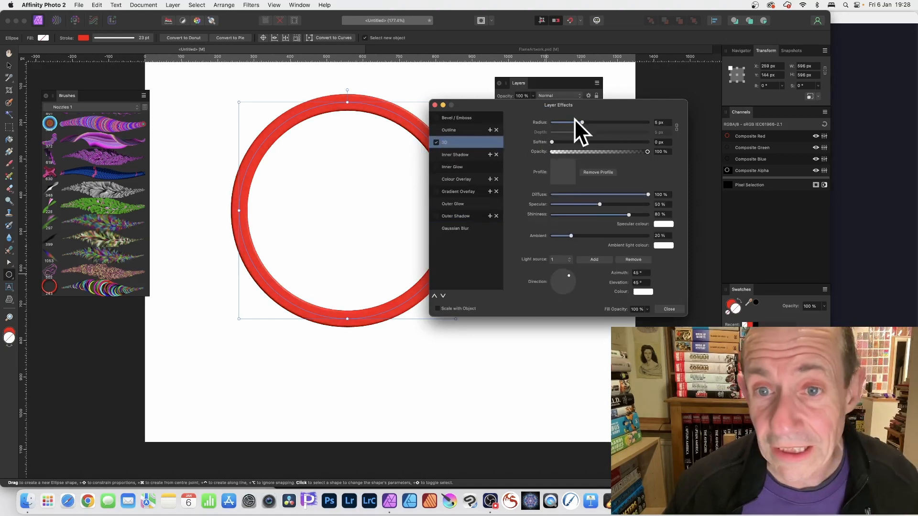
{"action": "mouse_move", "coordinate": [582, 123]}
{"action": "left_mouse_down"}
{"action": "mouse_move", "coordinate": [606, 123]}
{"action": "mouse_move", "coordinate": [593, 121]}
{"action": "left_mouse_up"}
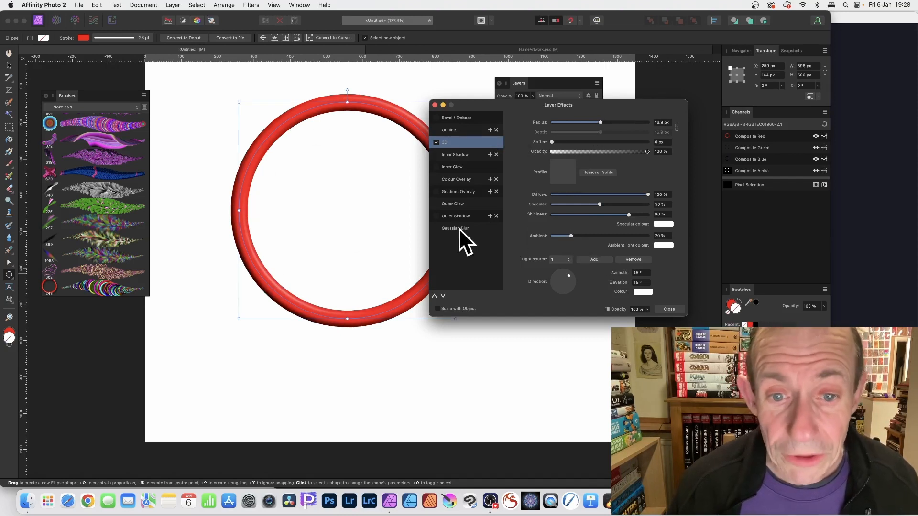
Add an outer shadow to the ring with a radius of about 17 px, 17.6 px offset and about 55% intensity
{"action": "left_click", "coordinate": [449, 216]}
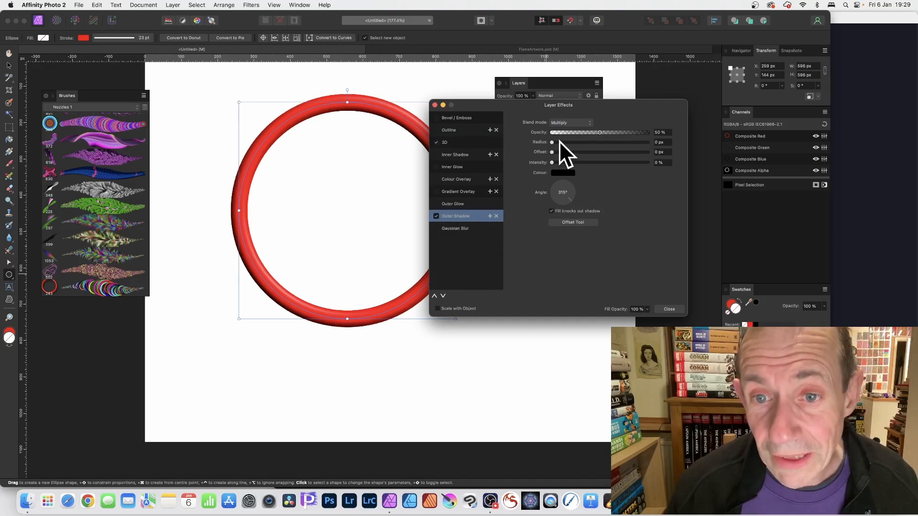
{"action": "left_click_drag", "start_coordinate": [560, 142], "coordinate": [602, 153]}
{"action": "left_click", "coordinate": [601, 163]}
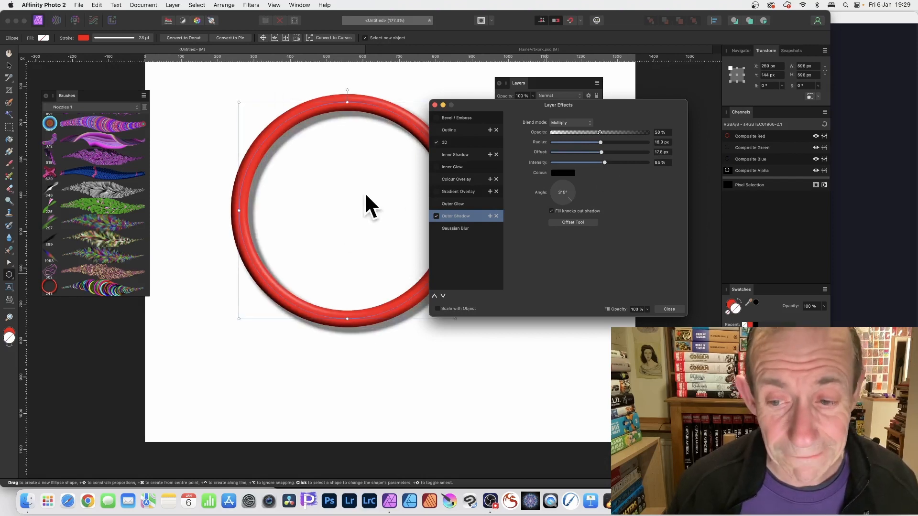
{"action": "left_click", "coordinate": [668, 309]}
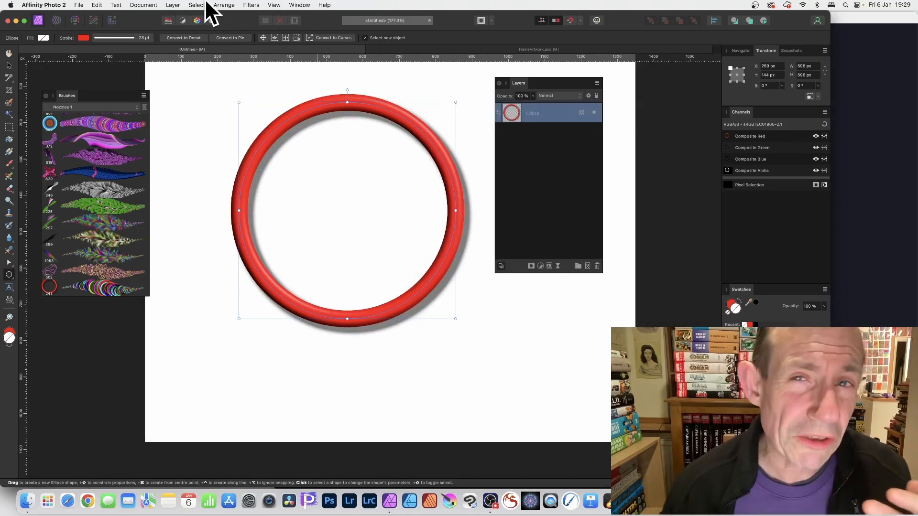
Rasterise the ring layer so its effects are merged into the pixels
{"action": "left_click", "coordinate": [173, 5]}
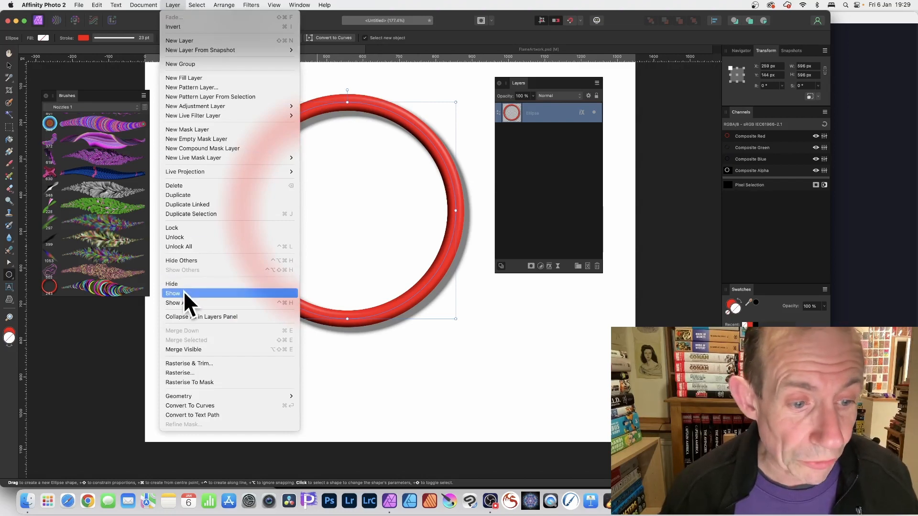
{"action": "left_click", "coordinate": [190, 372]}
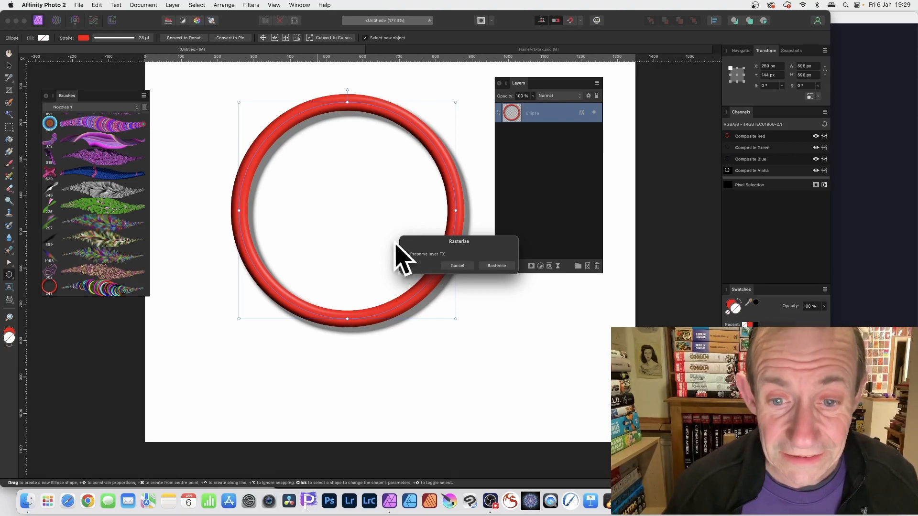
{"action": "left_click", "coordinate": [509, 266]}
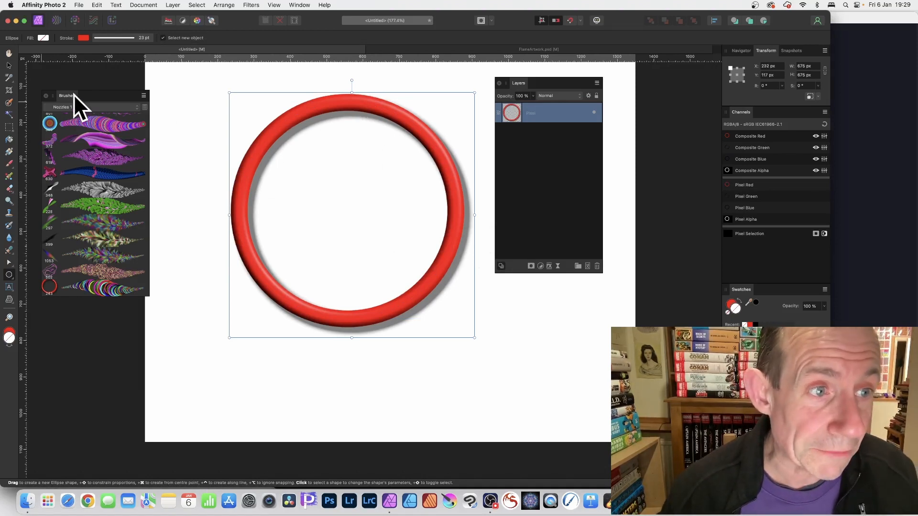
Create a new brush from the ring in the Nozzles 1 category, and delete the ring layer from the canvas
{"action": "left_click_drag", "start_coordinate": [74, 93], "coordinate": [77, 89]}
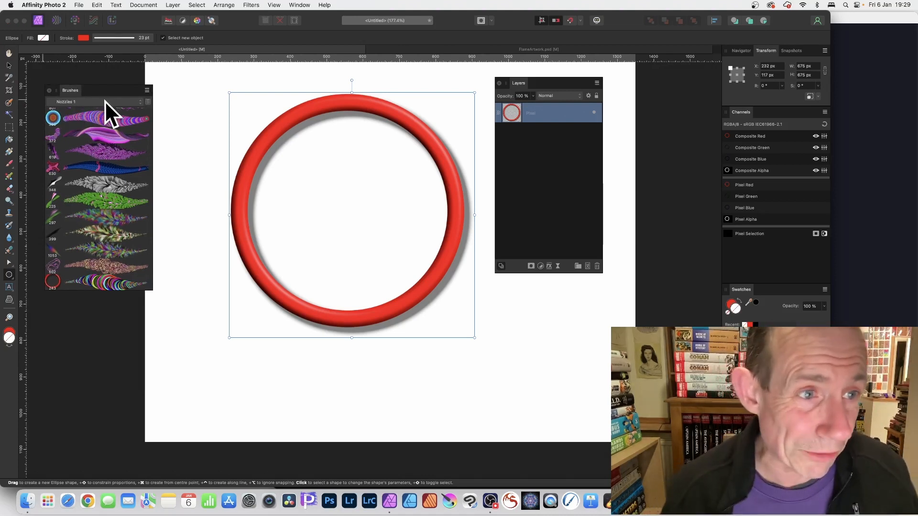
{"action": "left_click", "coordinate": [147, 89]}
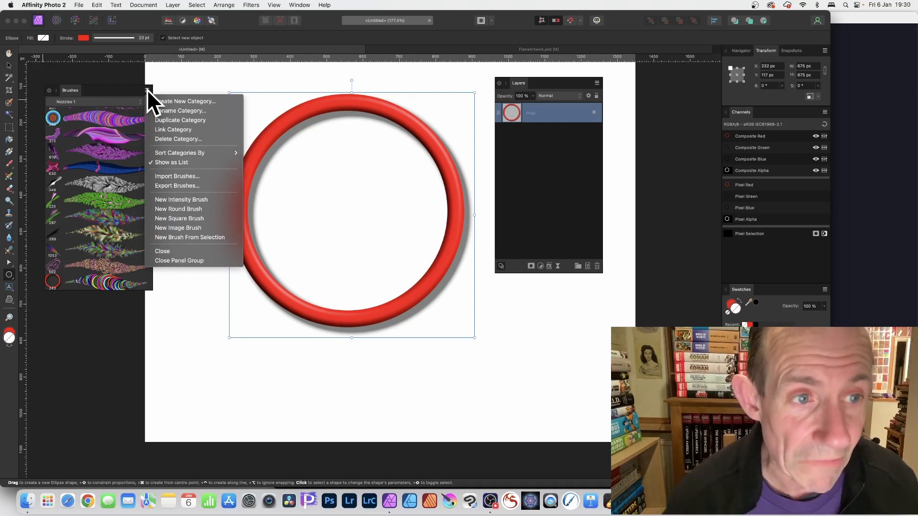
{"action": "left_click", "coordinate": [179, 238]}
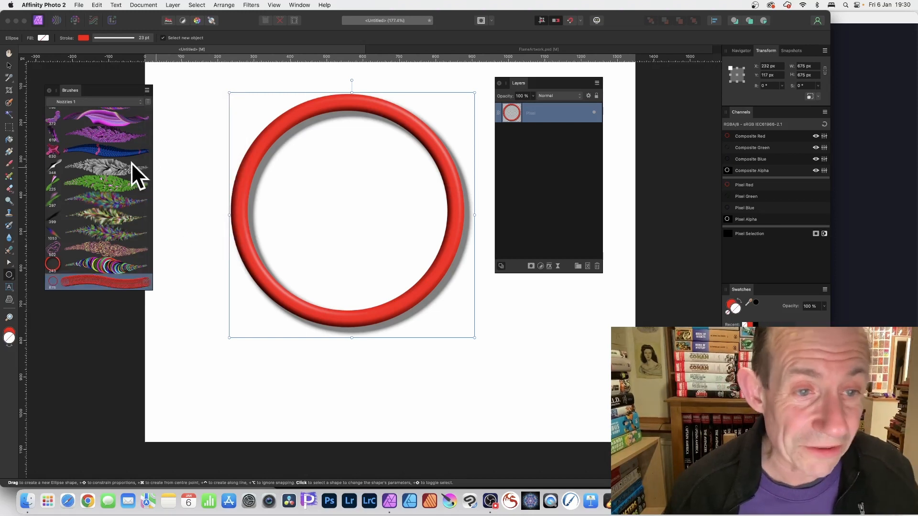
{"action": "key", "text": "Delete"}
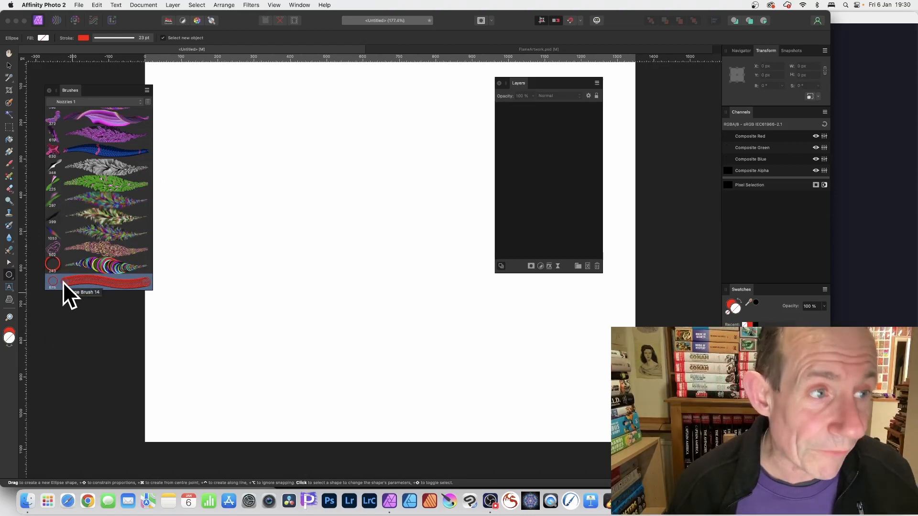
{"action": "left_click", "coordinate": [10, 66]}
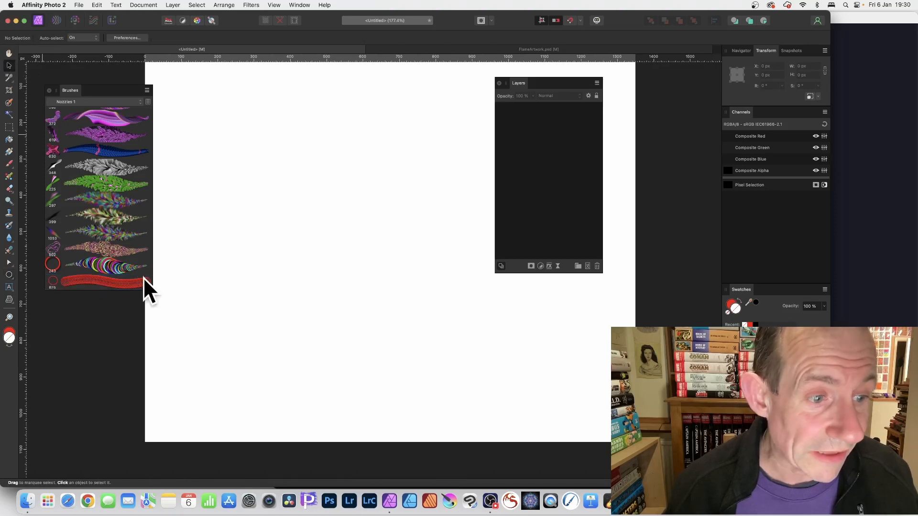
Edit the new ring brush, setting its size to about 337 px, spacing to 1% and rotation to 0%
{"action": "left_click", "coordinate": [90, 282]}
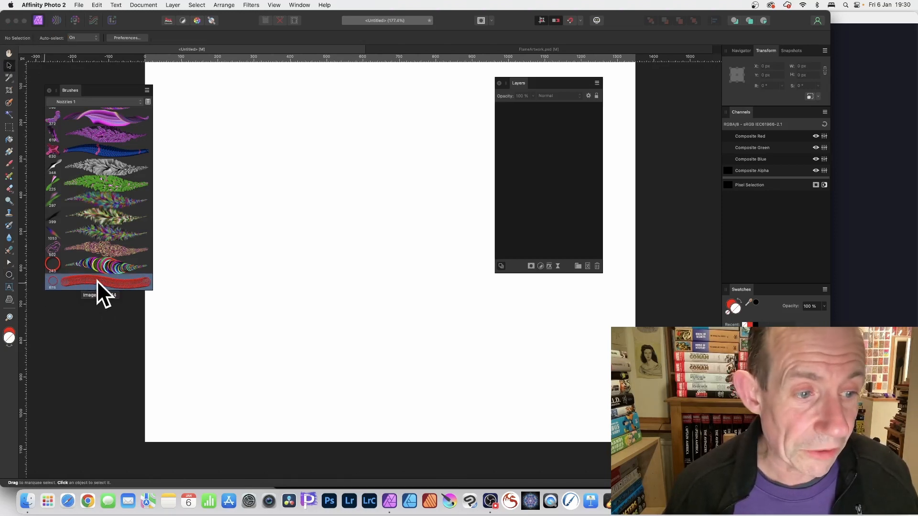
{"action": "double_click", "coordinate": [97, 281]}
{"action": "left_click_drag", "start_coordinate": [463, 154], "coordinate": [304, 92]}
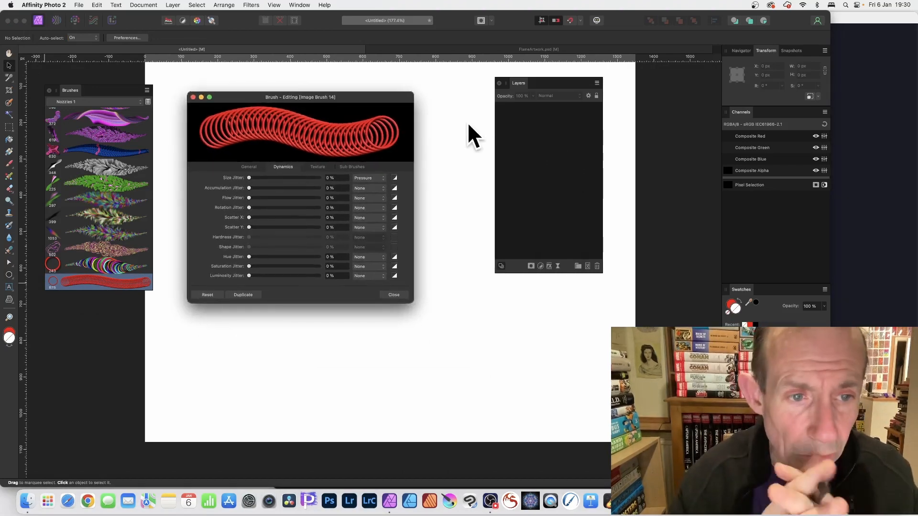
{"action": "left_click", "coordinate": [249, 167]}
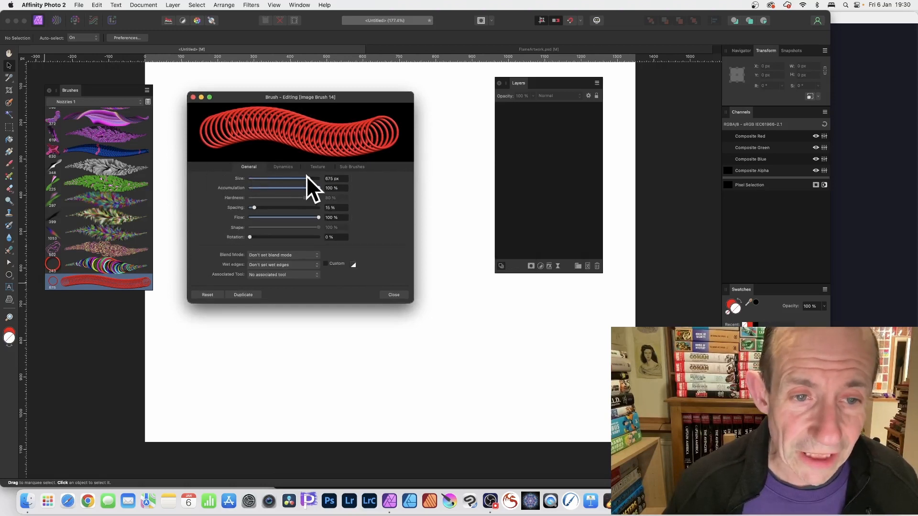
{"action": "left_click_drag", "start_coordinate": [309, 178], "coordinate": [297, 176]}
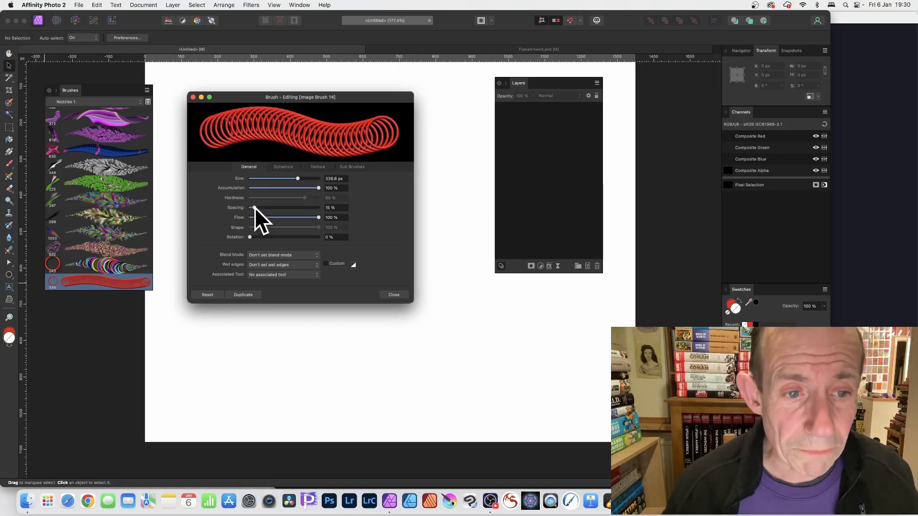
{"action": "left_click_drag", "start_coordinate": [254, 208], "coordinate": [244, 207]}
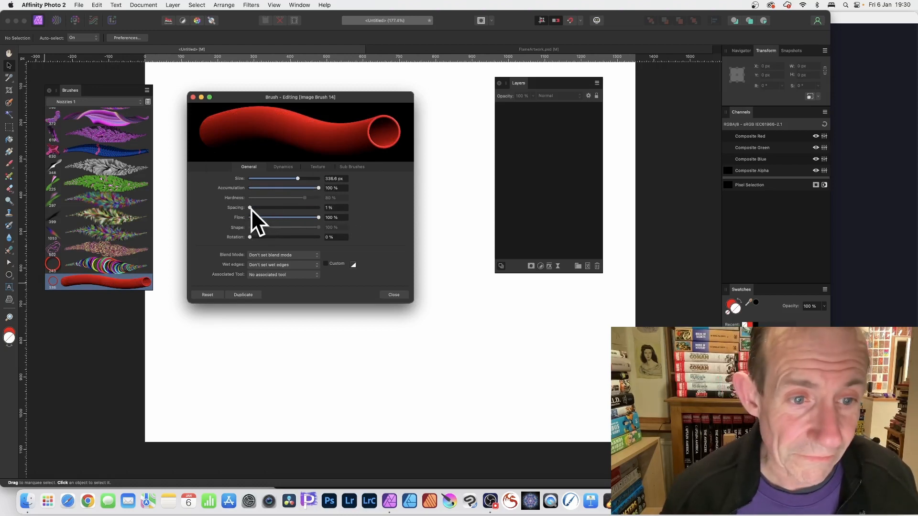
{"action": "left_click_drag", "start_coordinate": [251, 208], "coordinate": [240, 207]}
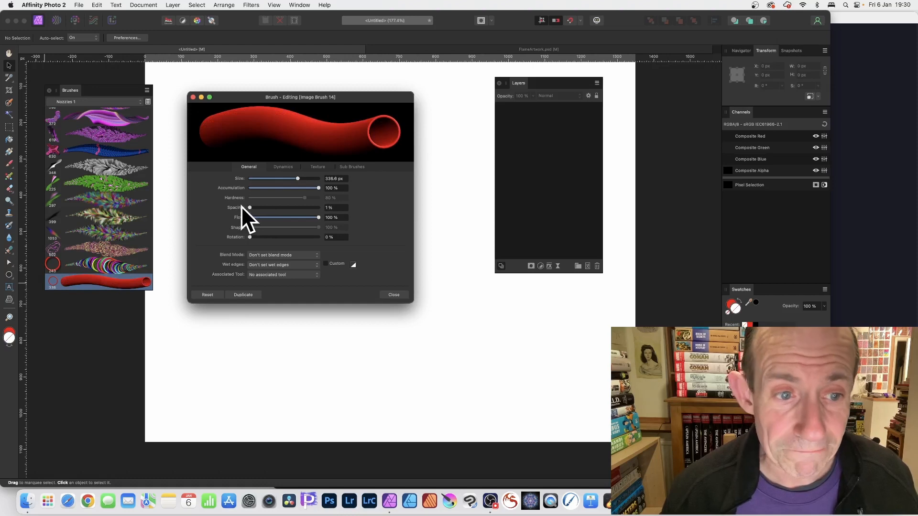
{"action": "mouse_move", "coordinate": [250, 236]}
{"action": "left_mouse_down"}
{"action": "mouse_move", "coordinate": [306, 238]}
{"action": "mouse_move", "coordinate": [237, 233]}
{"action": "left_mouse_up"}
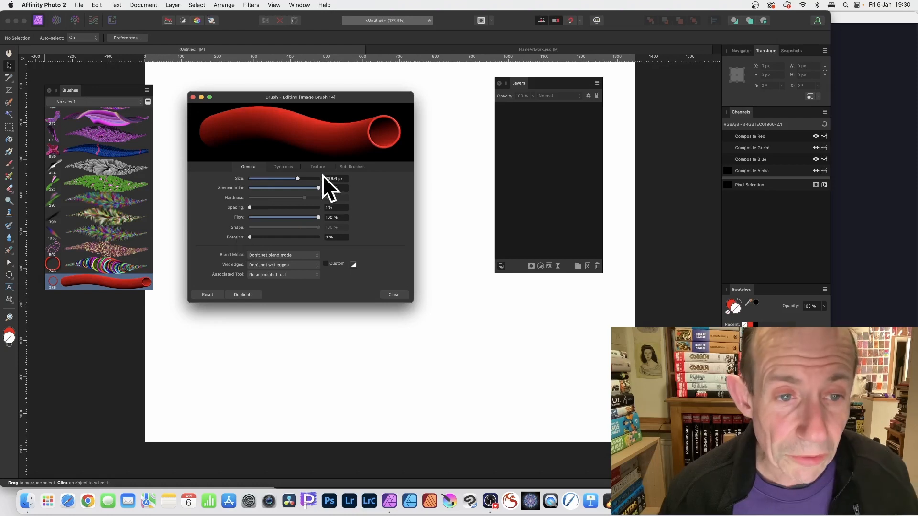
Set the brush's size jitter to 79% with the Pressure controller and add a point midway along its response curve
{"action": "left_click", "coordinate": [282, 167]}
{"action": "left_click_drag", "start_coordinate": [254, 178], "coordinate": [305, 178]}
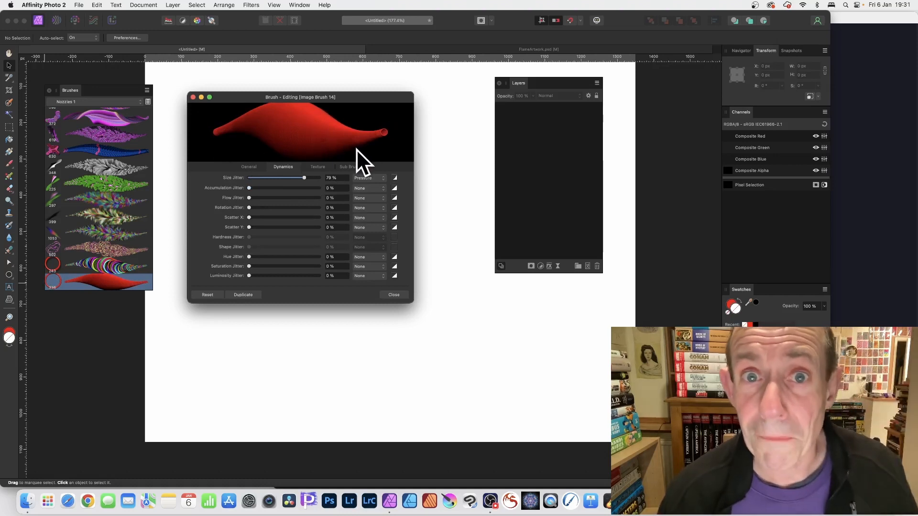
{"action": "left_click", "coordinate": [374, 179]}
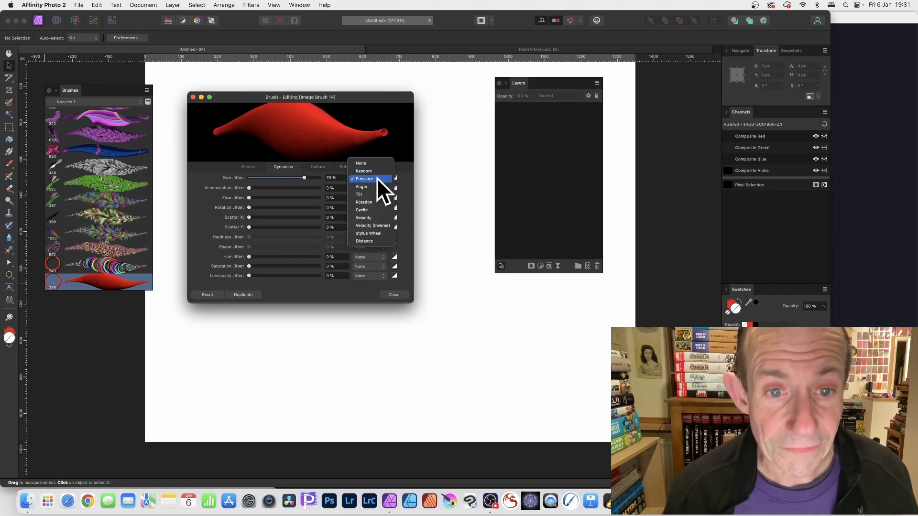
{"action": "left_click", "coordinate": [377, 179]}
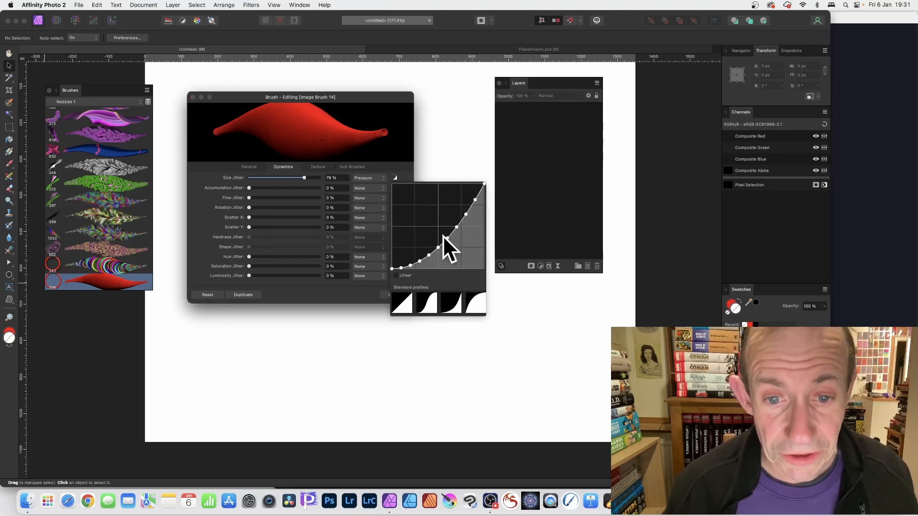
{"action": "mouse_move", "coordinate": [446, 237]}
{"action": "left_mouse_down"}
{"action": "mouse_move", "coordinate": [442, 223]}
{"action": "mouse_move", "coordinate": [440, 231]}
{"action": "left_mouse_up"}
{"action": "key", "text": "Delete"}
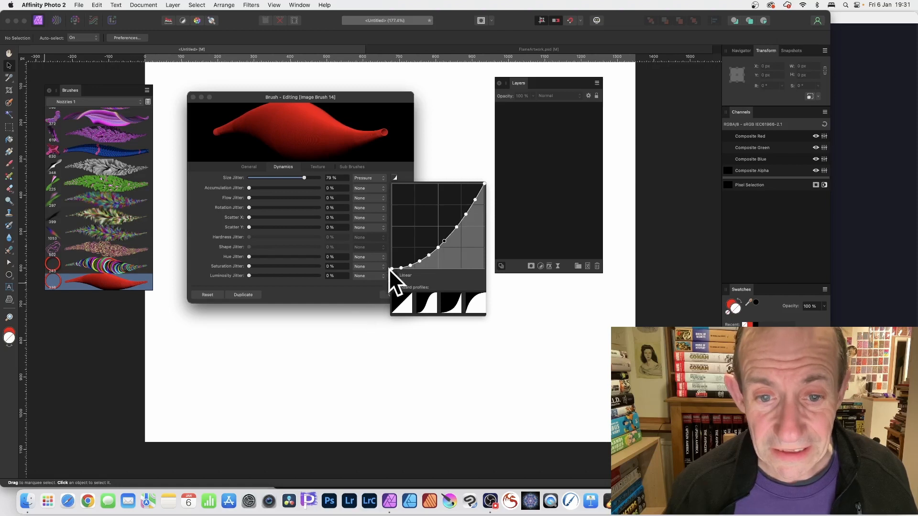
Set the brush's random rotation jitter to 75% and hue jitter to 71%, with saturation and luminosity jitter at 0%
{"action": "left_click", "coordinate": [213, 206]}
{"action": "left_click_drag", "start_coordinate": [249, 207], "coordinate": [302, 207]}
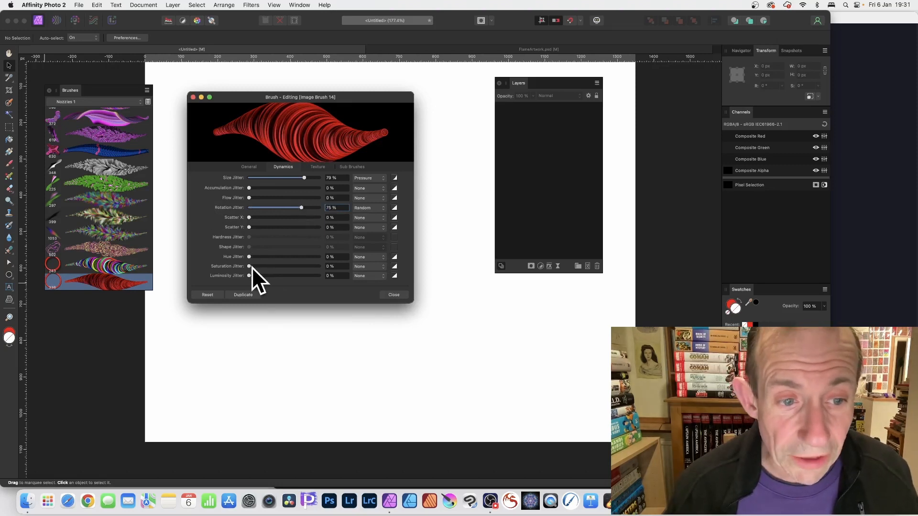
{"action": "left_click_drag", "start_coordinate": [250, 256], "coordinate": [300, 257]}
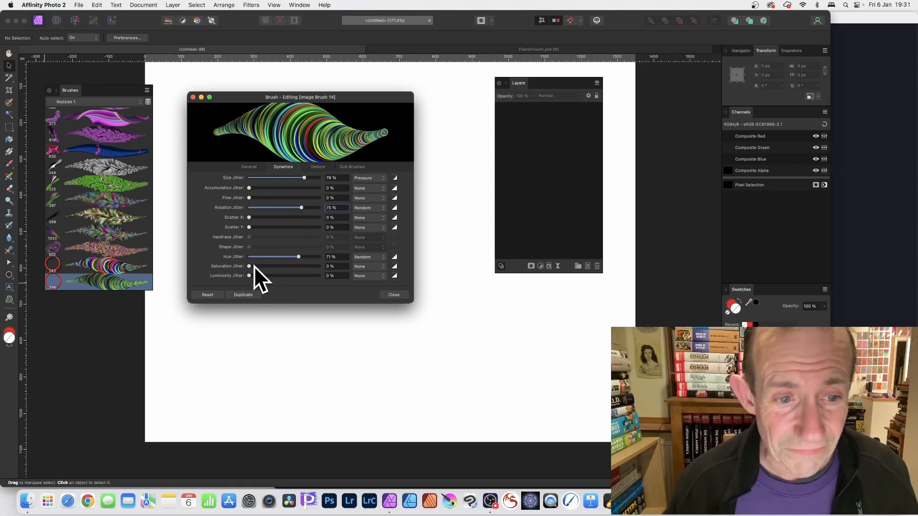
{"action": "left_click_drag", "start_coordinate": [253, 265], "coordinate": [200, 273]}
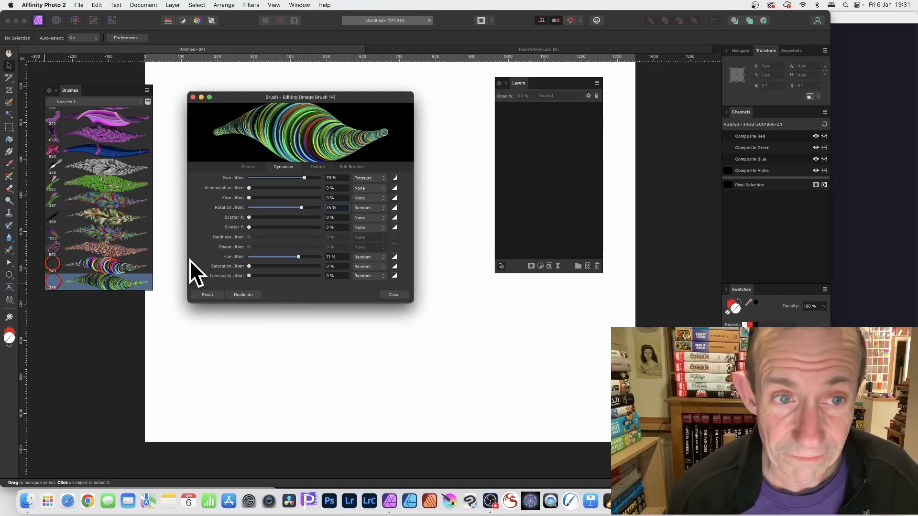
Finish editing the brush and paint a long, winding, overlapping stroke across most of the canvas with the Paint Brush Tool
{"action": "left_click", "coordinate": [393, 294]}
{"action": "scroll", "coordinate": [154, 160], "scroll_direction": "right", "scroll_amount": 1}
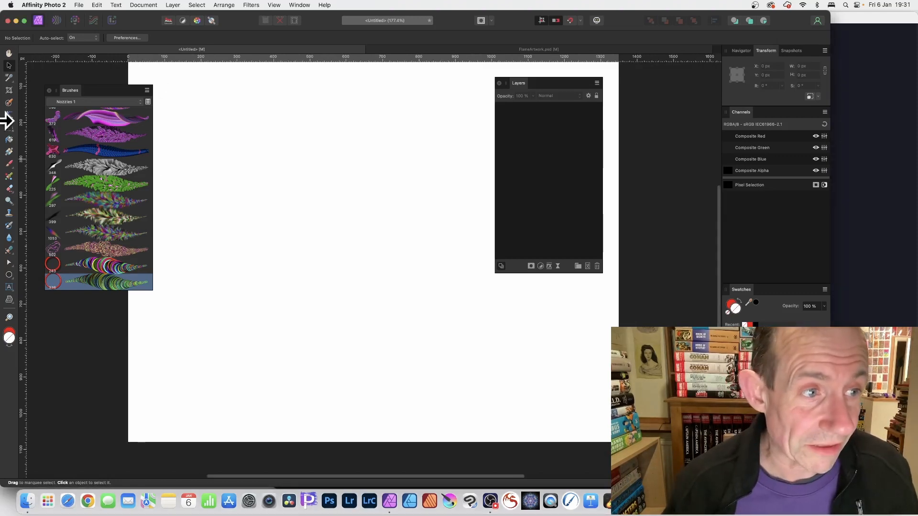
{"action": "left_click", "coordinate": [10, 164]}
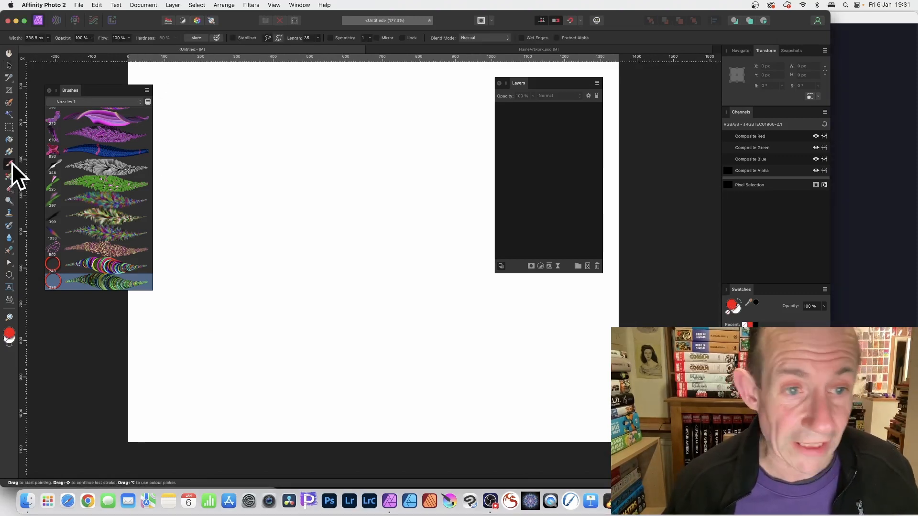
{"action": "mouse_move", "coordinate": [283, 171]}
{"action": "left_mouse_down"}
{"action": "mouse_move", "coordinate": [337, 175]}
{"action": "mouse_move", "coordinate": [414, 142]}
{"action": "mouse_move", "coordinate": [452, 286]}
{"action": "mouse_move", "coordinate": [435, 206]}
{"action": "mouse_move", "coordinate": [474, 241]}
{"action": "mouse_move", "coordinate": [459, 134]}
{"action": "mouse_move", "coordinate": [381, 212]}
{"action": "mouse_move", "coordinate": [304, 261]}
{"action": "mouse_move", "coordinate": [369, 244]}
{"action": "mouse_move", "coordinate": [413, 134]}
{"action": "mouse_move", "coordinate": [489, 282]}
{"action": "mouse_move", "coordinate": [546, 308]}
{"action": "mouse_move", "coordinate": [446, 251]}
{"action": "mouse_move", "coordinate": [443, 219]}
{"action": "mouse_move", "coordinate": [534, 177]}
{"action": "mouse_move", "coordinate": [497, 154]}
{"action": "mouse_move", "coordinate": [337, 241]}
{"action": "mouse_move", "coordinate": [273, 176]}
{"action": "mouse_move", "coordinate": [284, 147]}
{"action": "mouse_move", "coordinate": [261, 86]}
{"action": "mouse_move", "coordinate": [318, 272]}
{"action": "mouse_move", "coordinate": [196, 223]}
{"action": "mouse_move", "coordinate": [211, 231]}
{"action": "mouse_move", "coordinate": [225, 105]}
{"action": "mouse_move", "coordinate": [297, 183]}
{"action": "mouse_move", "coordinate": [430, 189]}
{"action": "mouse_move", "coordinate": [517, 145]}
{"action": "mouse_move", "coordinate": [494, 211]}
{"action": "mouse_move", "coordinate": [400, 339]}
{"action": "mouse_move", "coordinate": [435, 336]}
{"action": "mouse_move", "coordinate": [256, 286]}
{"action": "left_mouse_up"}
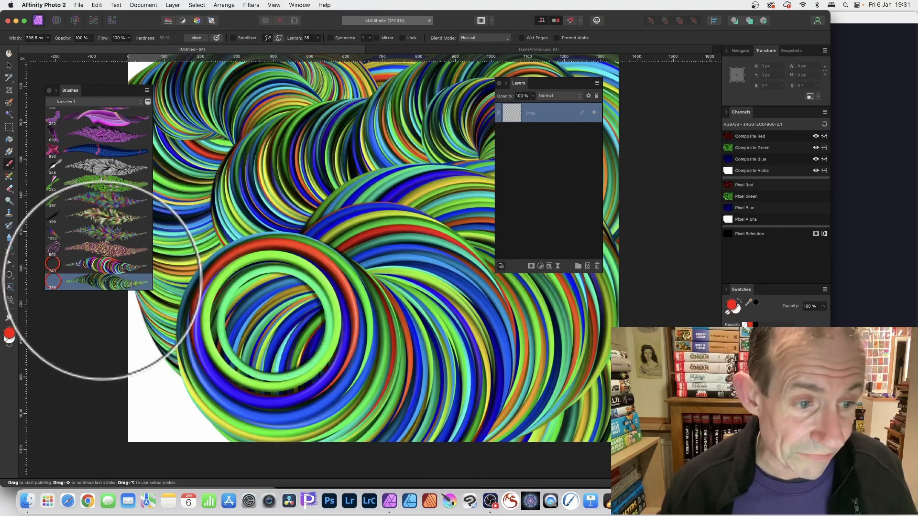
Reduce the ring brush's size to about 266 px, set its spacing to 11%, and paint overlapping separated rings over the existing artwork
{"action": "double_click", "coordinate": [94, 283]}
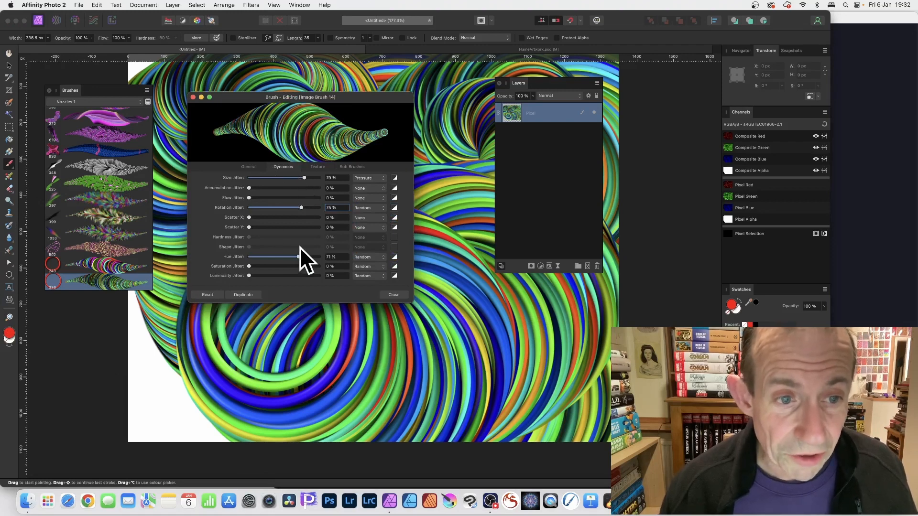
{"action": "left_click", "coordinate": [249, 166]}
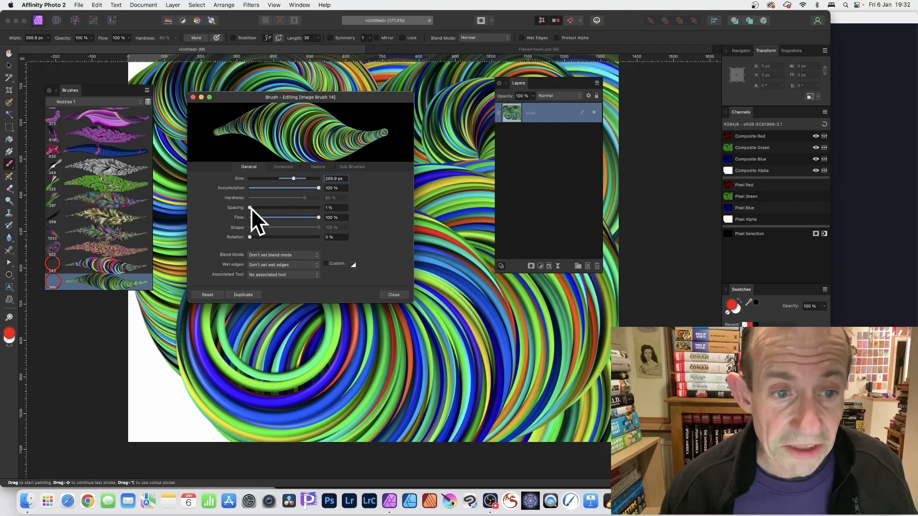
{"action": "left_click_drag", "start_coordinate": [251, 208], "coordinate": [256, 207]}
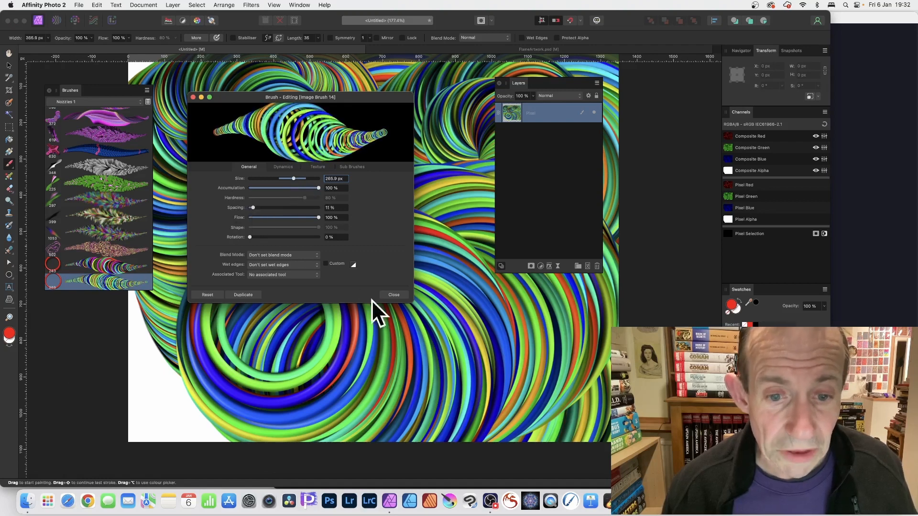
{"action": "left_click", "coordinate": [393, 295]}
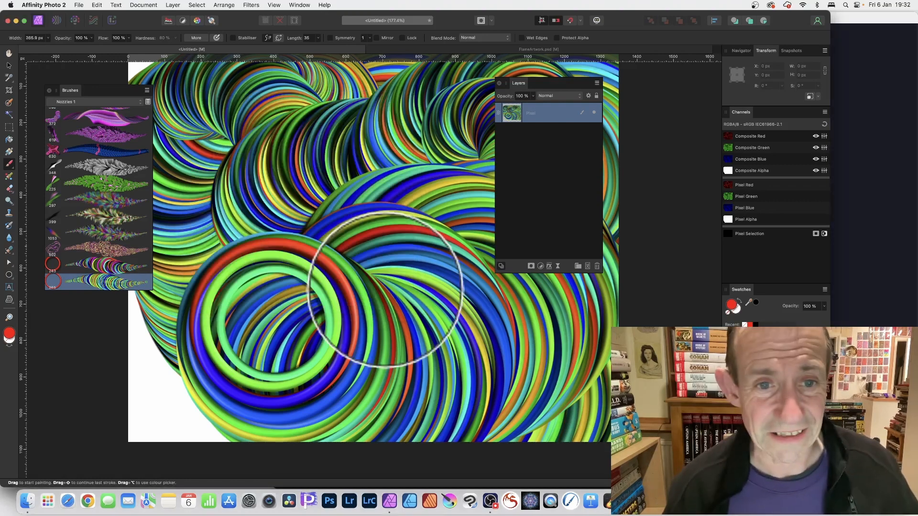
{"action": "mouse_move", "coordinate": [375, 210]}
{"action": "left_mouse_down"}
{"action": "mouse_move", "coordinate": [336, 168]}
{"action": "mouse_move", "coordinate": [340, 220]}
{"action": "mouse_move", "coordinate": [376, 175]}
{"action": "mouse_move", "coordinate": [373, 220]}
{"action": "mouse_move", "coordinate": [480, 191]}
{"action": "mouse_move", "coordinate": [502, 136]}
{"action": "mouse_move", "coordinate": [486, 324]}
{"action": "mouse_move", "coordinate": [425, 221]}
{"action": "mouse_move", "coordinate": [324, 259]}
{"action": "mouse_move", "coordinate": [244, 385]}
{"action": "mouse_move", "coordinate": [303, 197]}
{"action": "mouse_move", "coordinate": [286, 141]}
{"action": "mouse_move", "coordinate": [340, 167]}
{"action": "mouse_move", "coordinate": [389, 164]}
{"action": "mouse_move", "coordinate": [391, 96]}
{"action": "mouse_move", "coordinate": [507, 71]}
{"action": "mouse_move", "coordinate": [455, 186]}
{"action": "mouse_move", "coordinate": [421, 331]}
{"action": "mouse_move", "coordinate": [204, 222]}
{"action": "mouse_move", "coordinate": [194, 205]}
{"action": "left_mouse_up"}
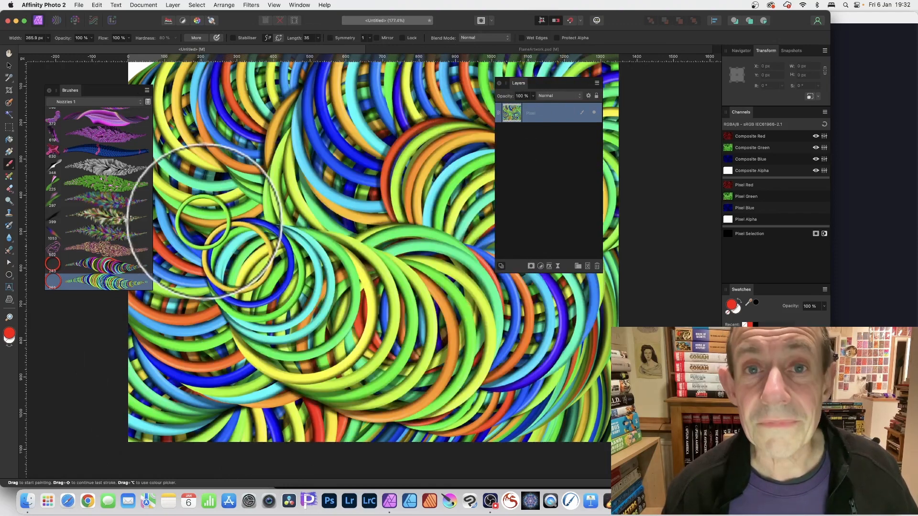